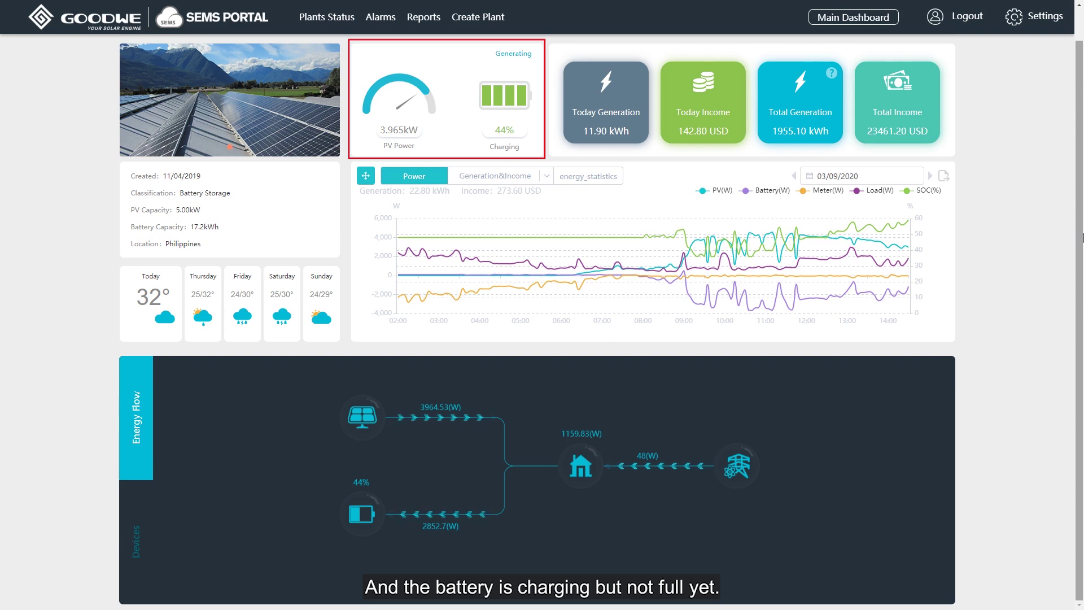
# Hide the battery, meter, load and SOC curves on the plant power chart, then restore them.
pyautogui.moveTo(678, 266)
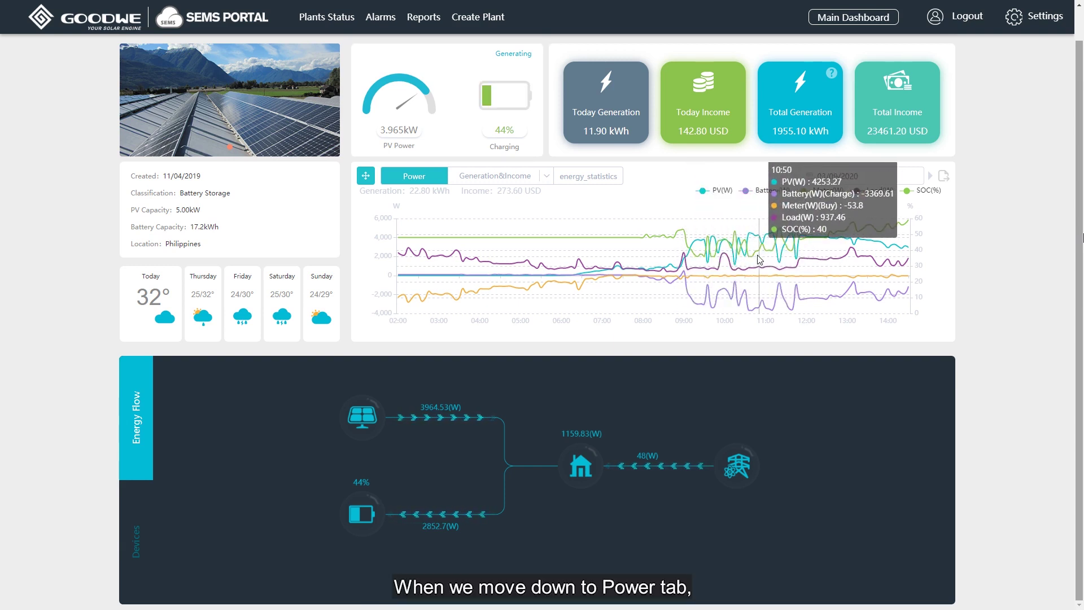
pyautogui.click(743, 196)
pyautogui.click(814, 197)
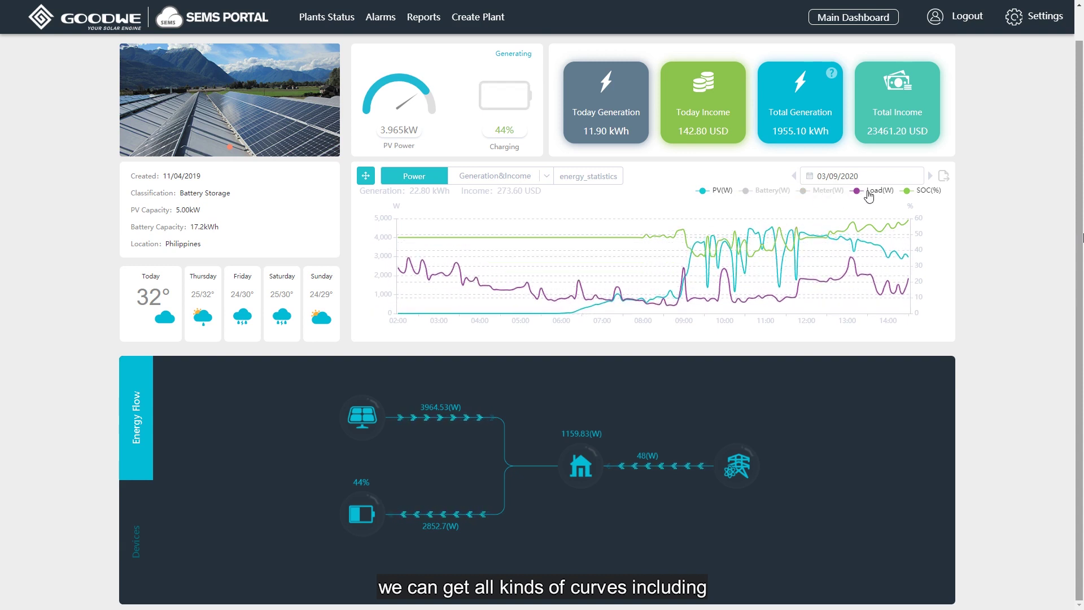
pyautogui.click(869, 195)
pyautogui.click(920, 195)
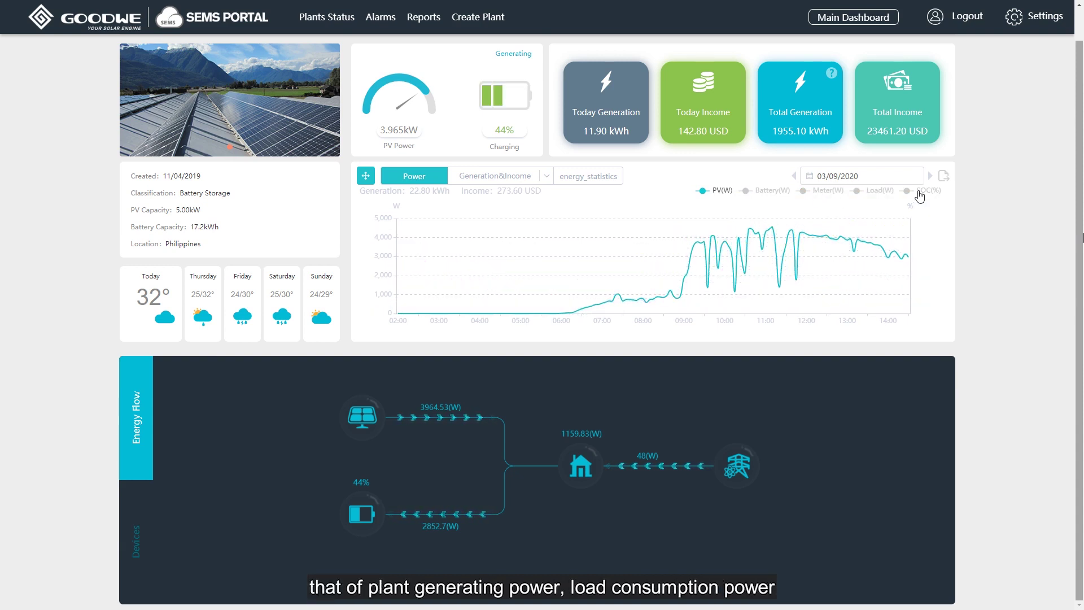
pyautogui.click(874, 195)
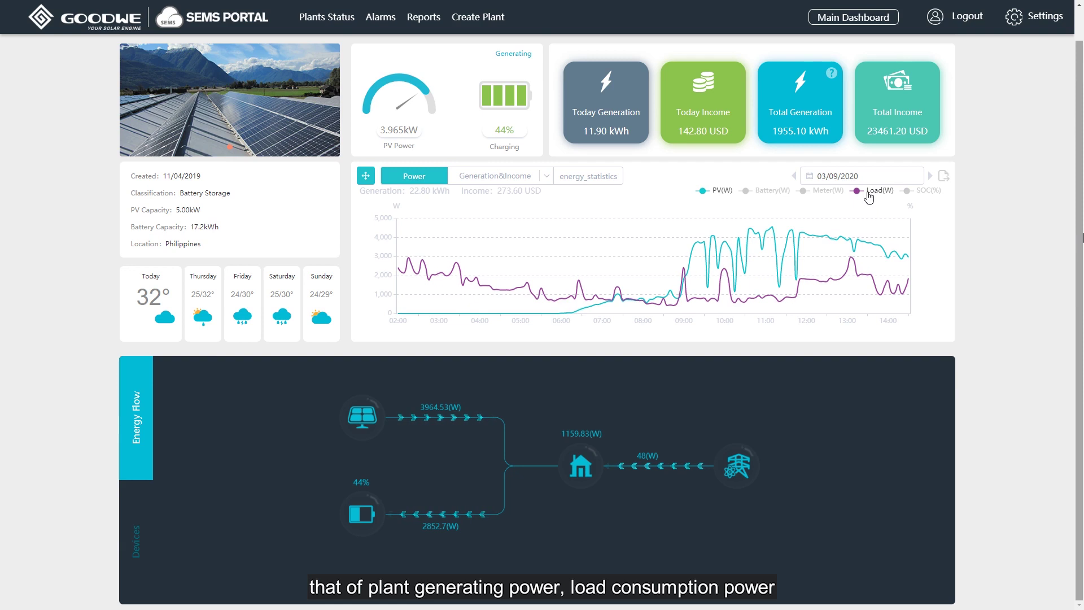
pyautogui.click(773, 192)
pyautogui.click(815, 193)
pyautogui.click(924, 193)
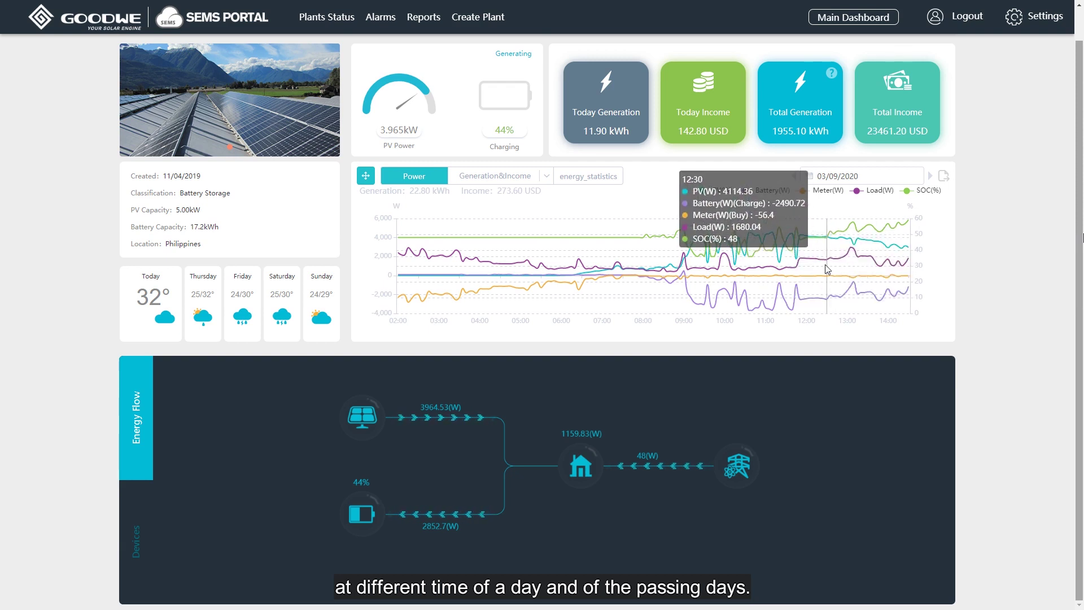
pyautogui.scroll(3, 825, 264)
pyautogui.scroll(-3, 825, 264)
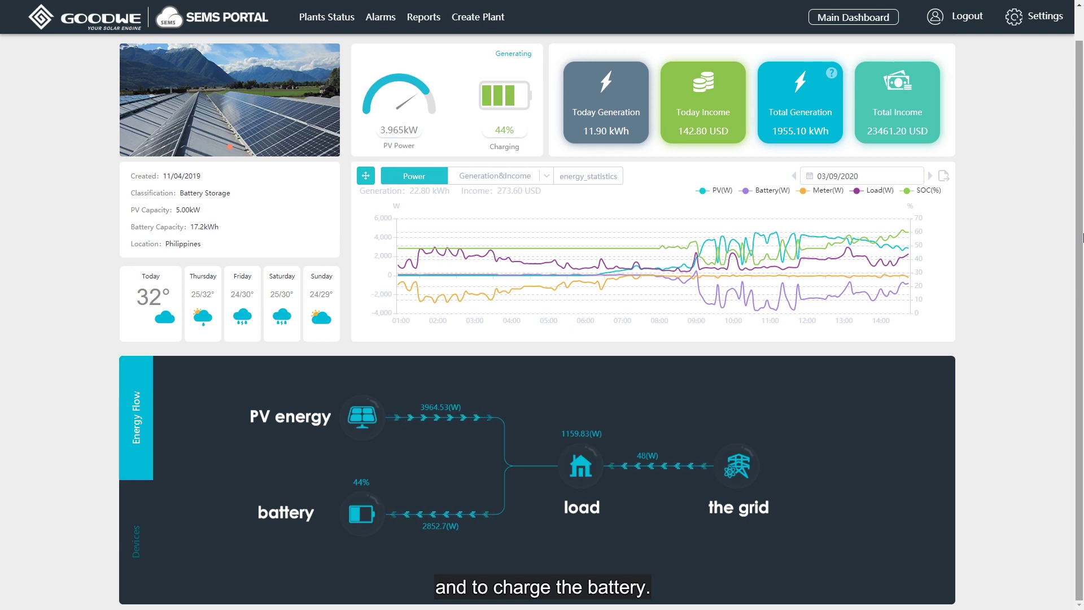
# Open the device's power data chart and hide its PV and SOC curves.
pyautogui.click(140, 543)
pyautogui.click(920, 381)
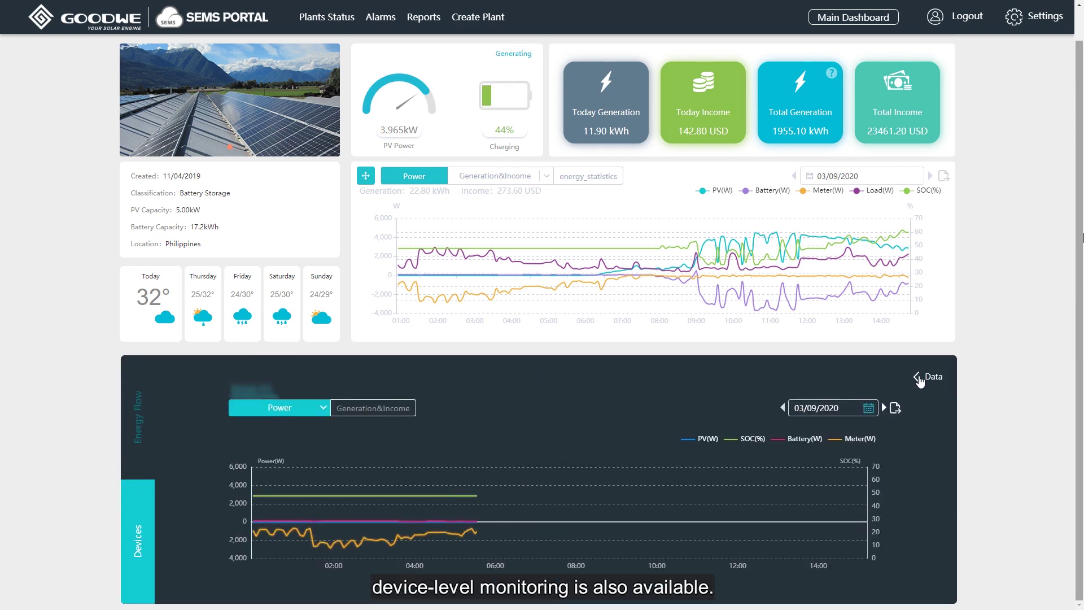
pyautogui.moveTo(854, 502)
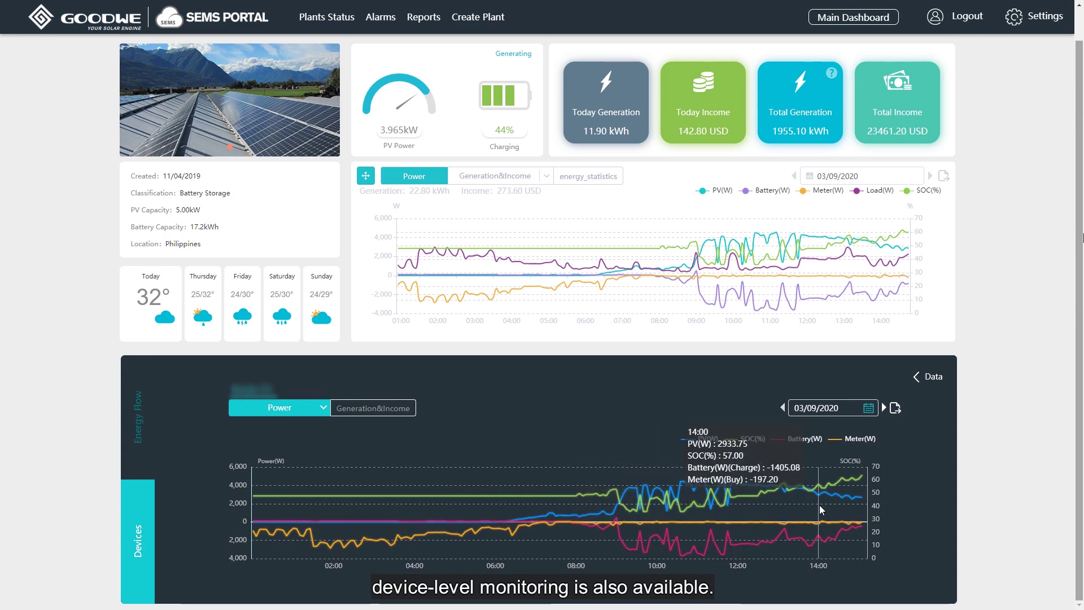
pyautogui.click(694, 442)
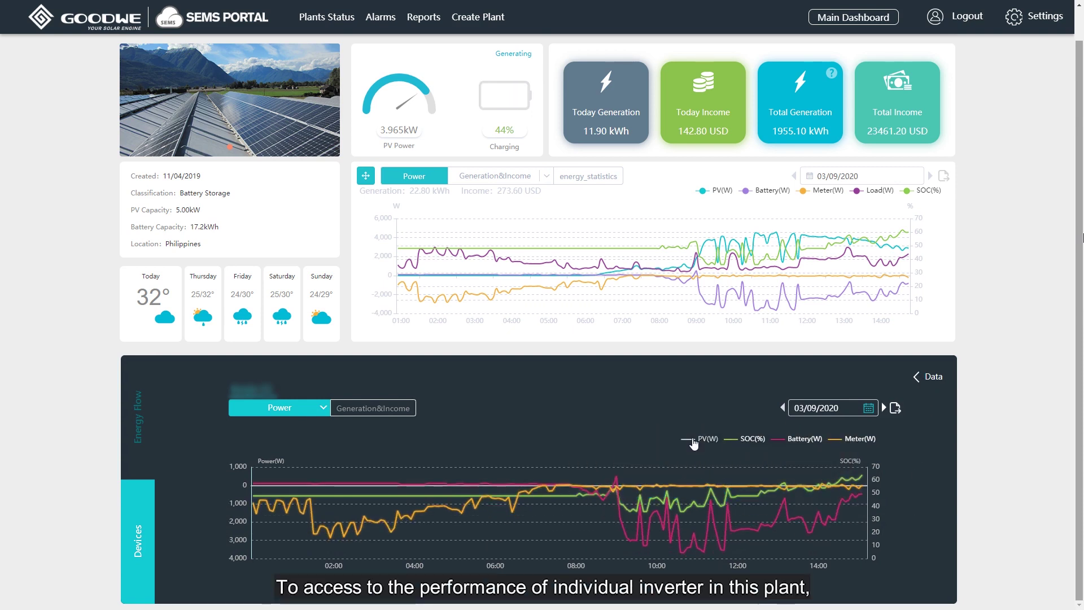
pyautogui.click(748, 439)
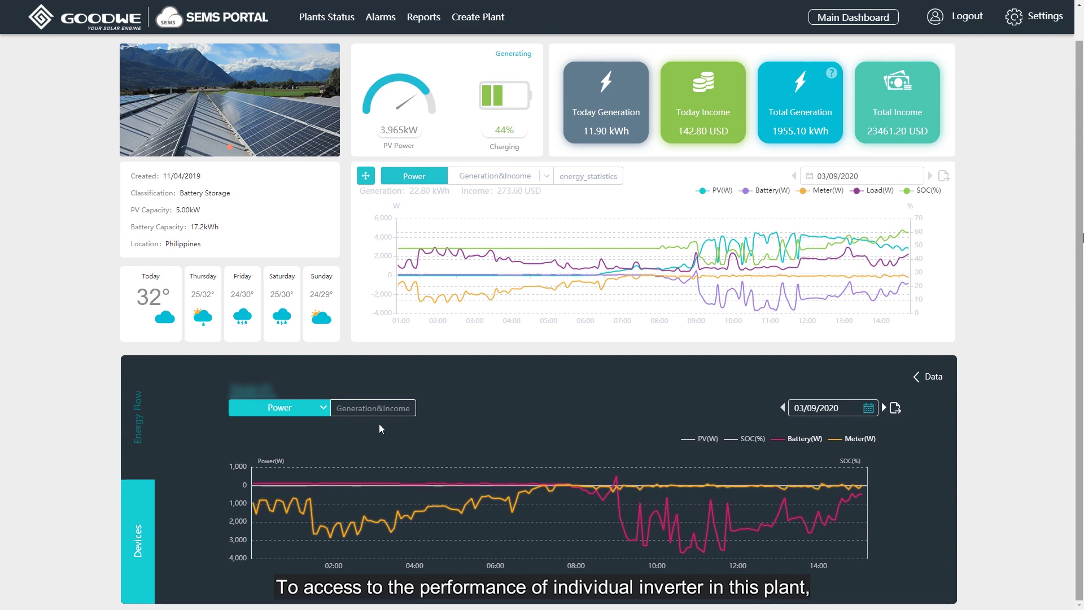
# Switch the device chart to monthly Generation&Income, showing 513.30 kWh for 02/2020.
pyautogui.click(323, 408)
pyautogui.scroll(-3, 305, 467)
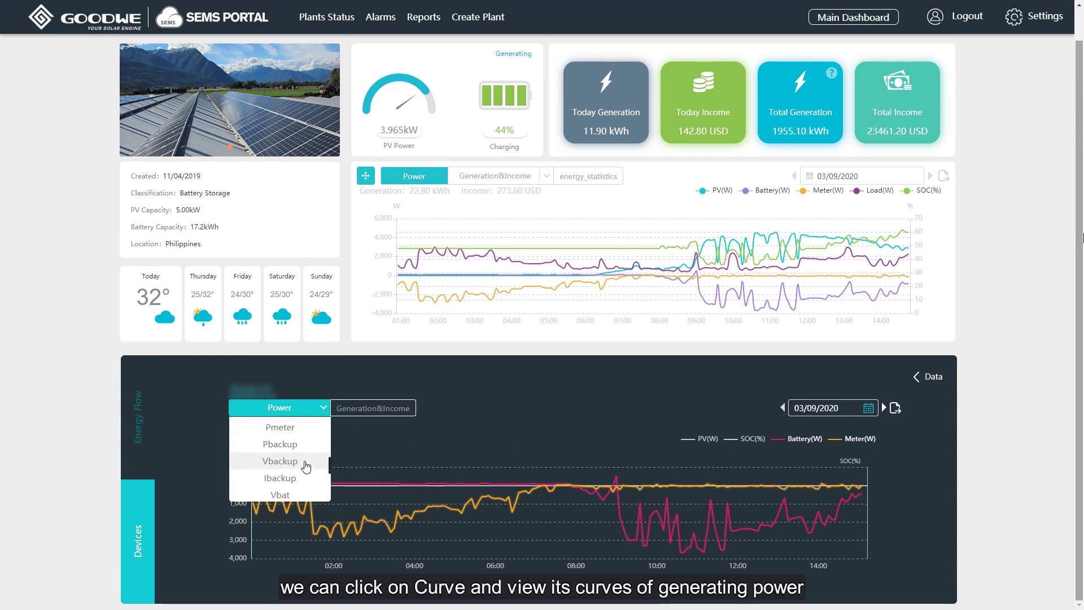
pyautogui.scroll(-3, 305, 466)
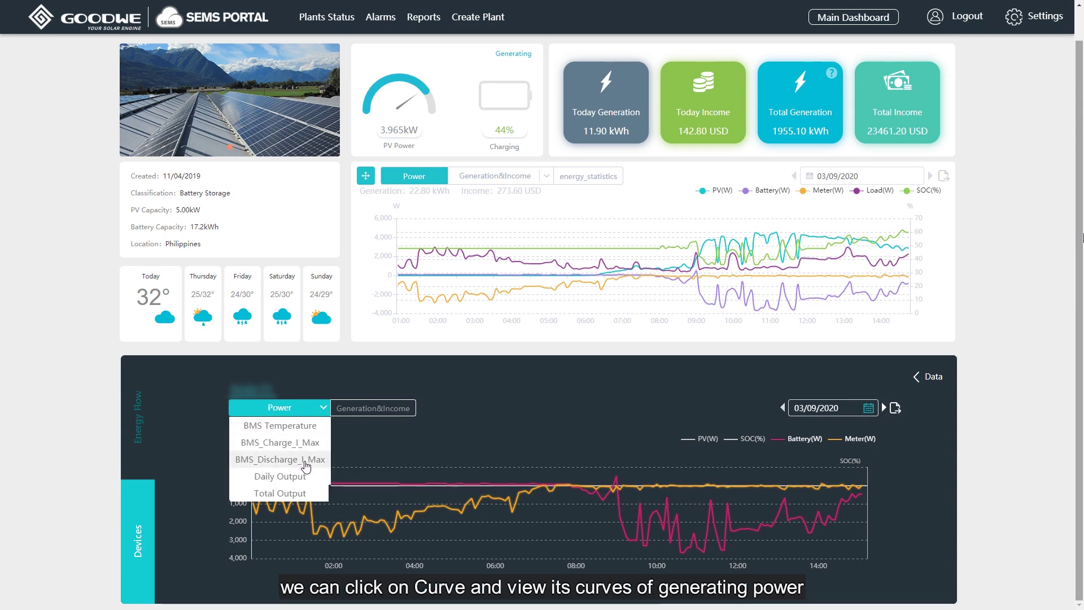
pyautogui.click(373, 410)
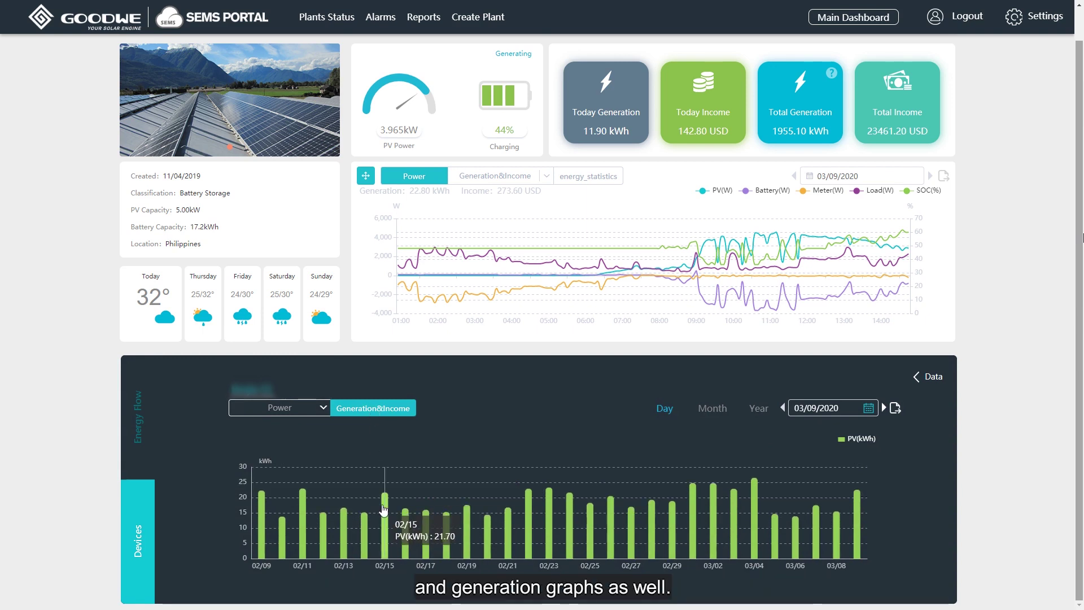
pyautogui.click(713, 409)
pyautogui.moveTo(682, 497)
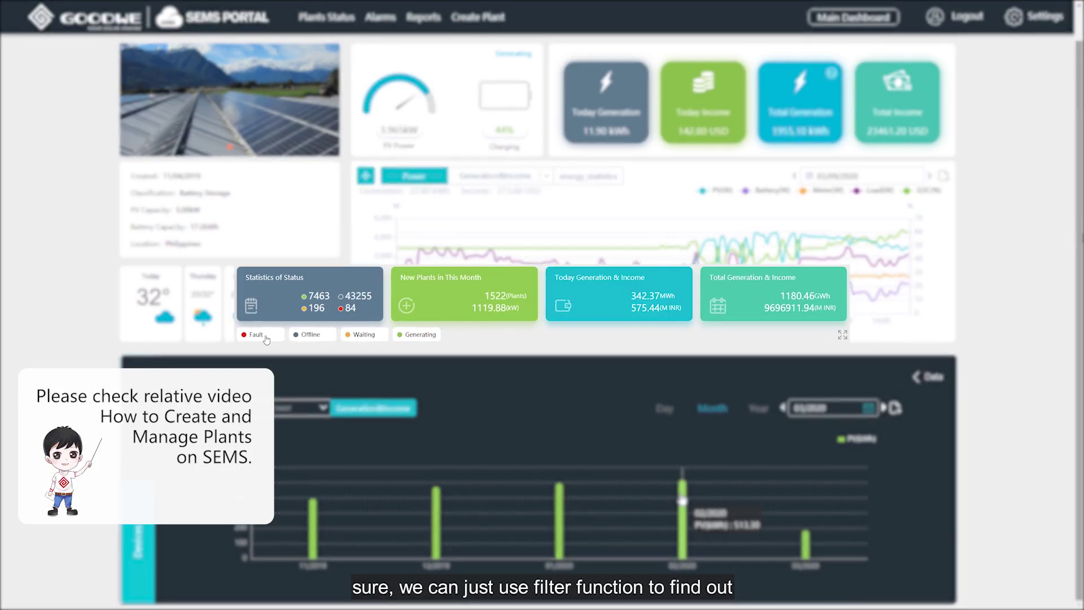
# Filter the plant list by Offline, Waiting and then Generating status.
pyautogui.click(226, 346)
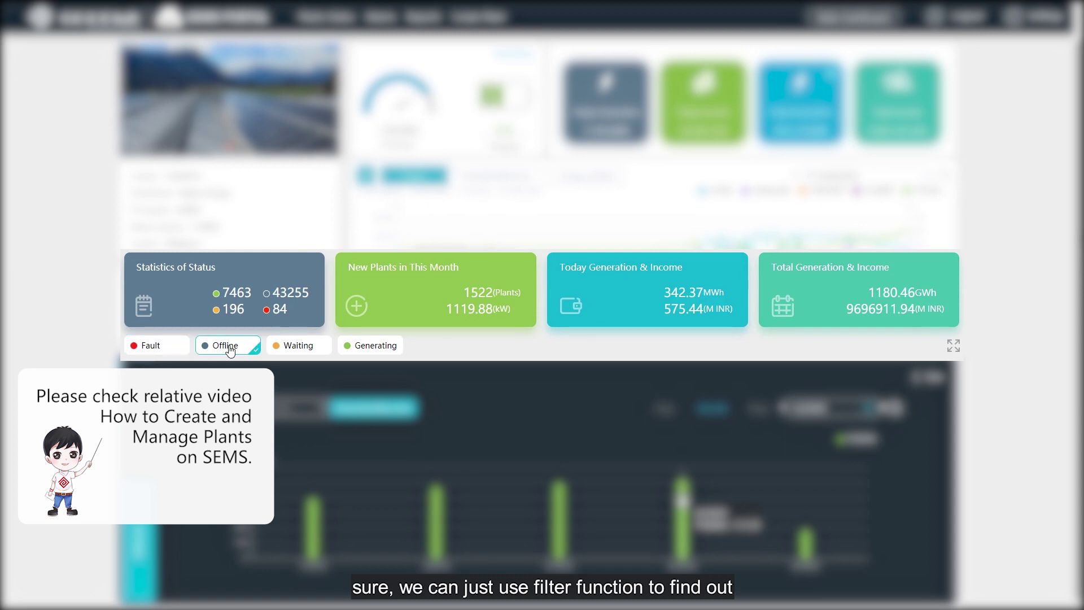
pyautogui.click(309, 348)
pyautogui.click(379, 350)
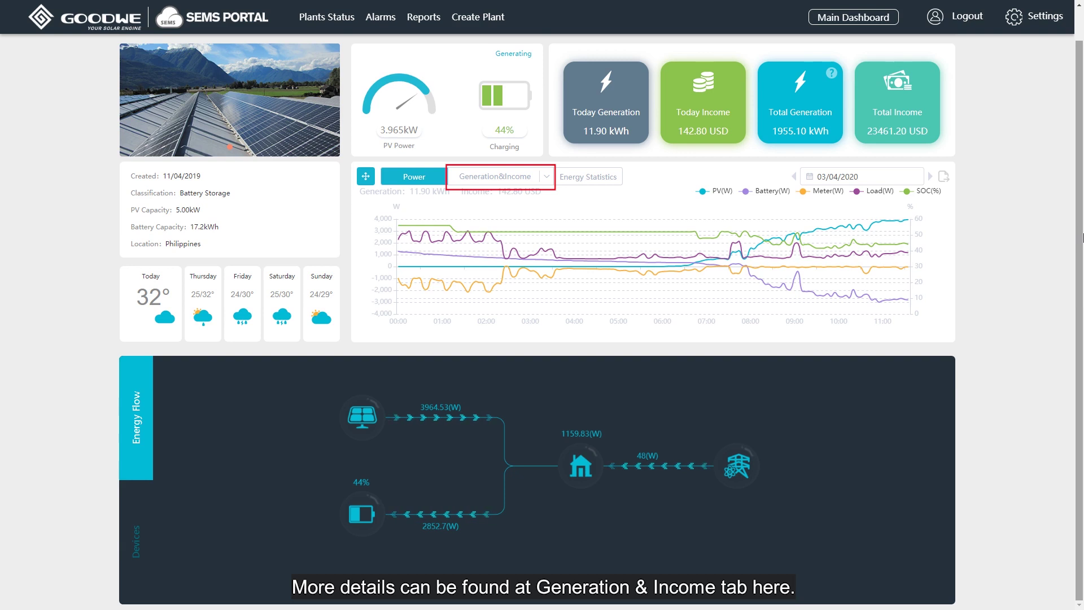
# Show the plant's Generation&Income chart, checking monthly totals and then daily bars to 03/04/2020.
pyautogui.click(506, 179)
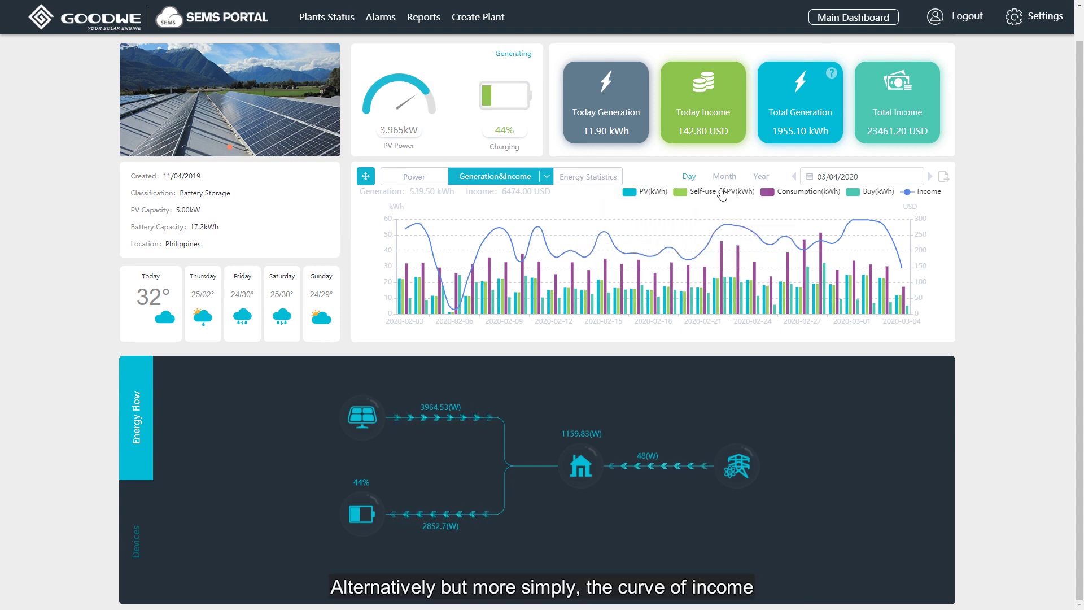
pyautogui.click(728, 178)
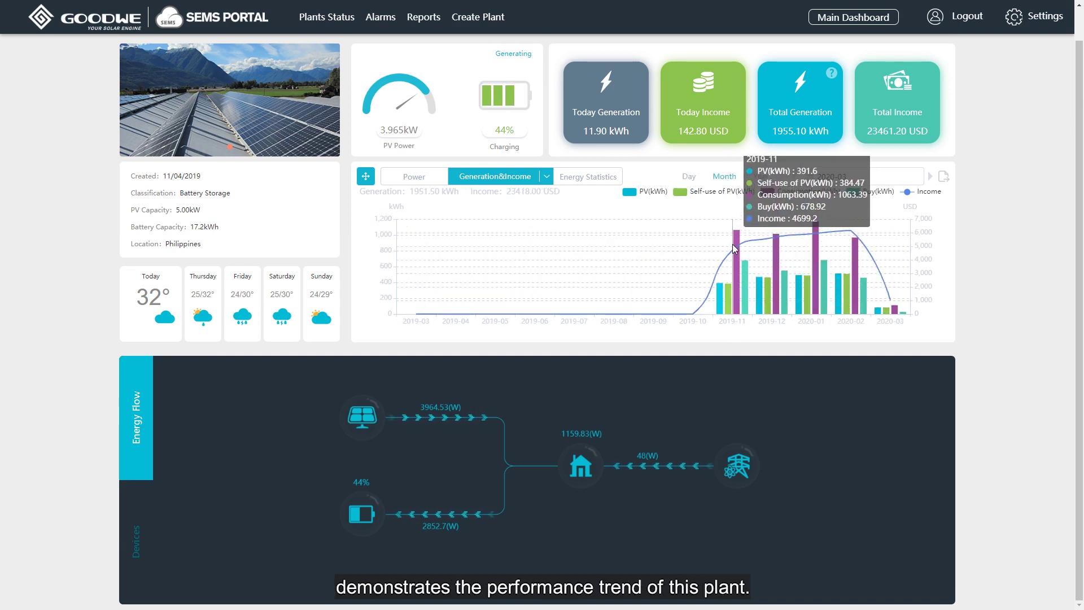
pyautogui.moveTo(774, 255)
pyautogui.moveTo(812, 252)
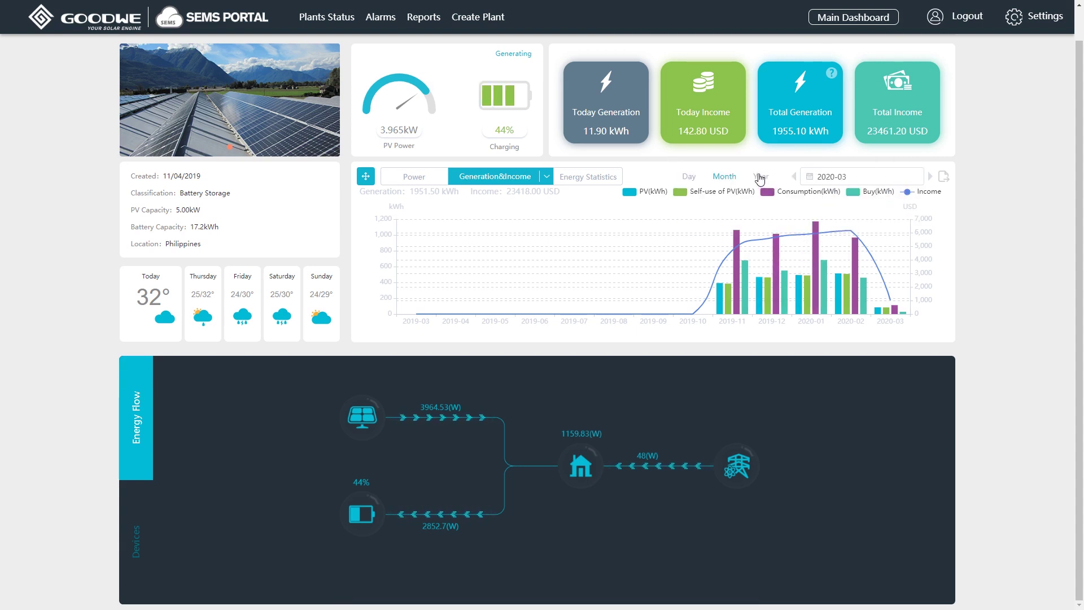
pyautogui.click(689, 177)
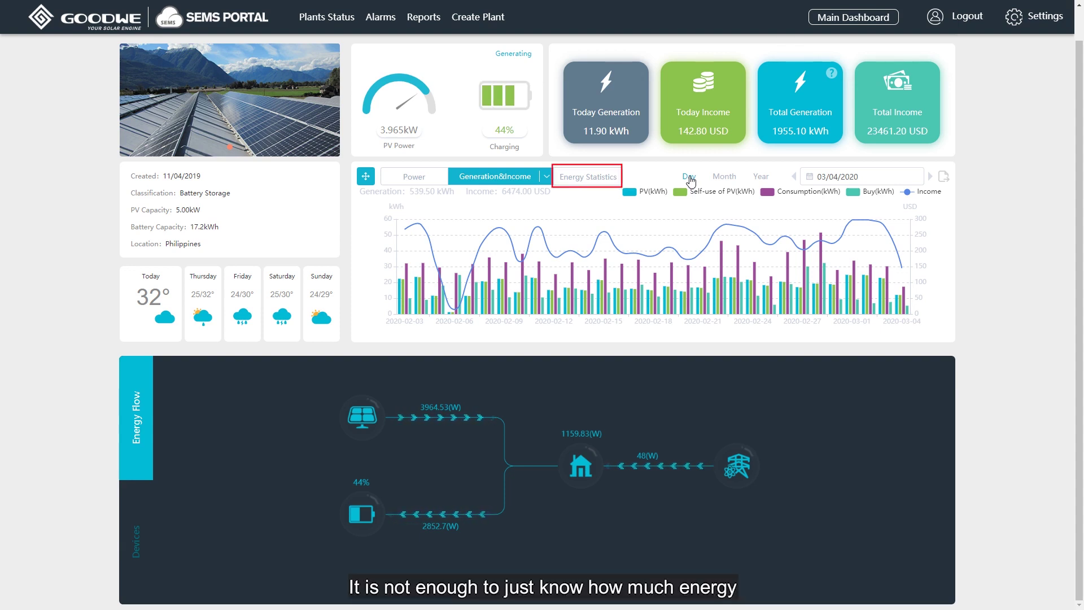
# View Energy Statistics pies by day, month, then year: 1091.4kWh PV, 2251.49kWh load.
pyautogui.click(588, 179)
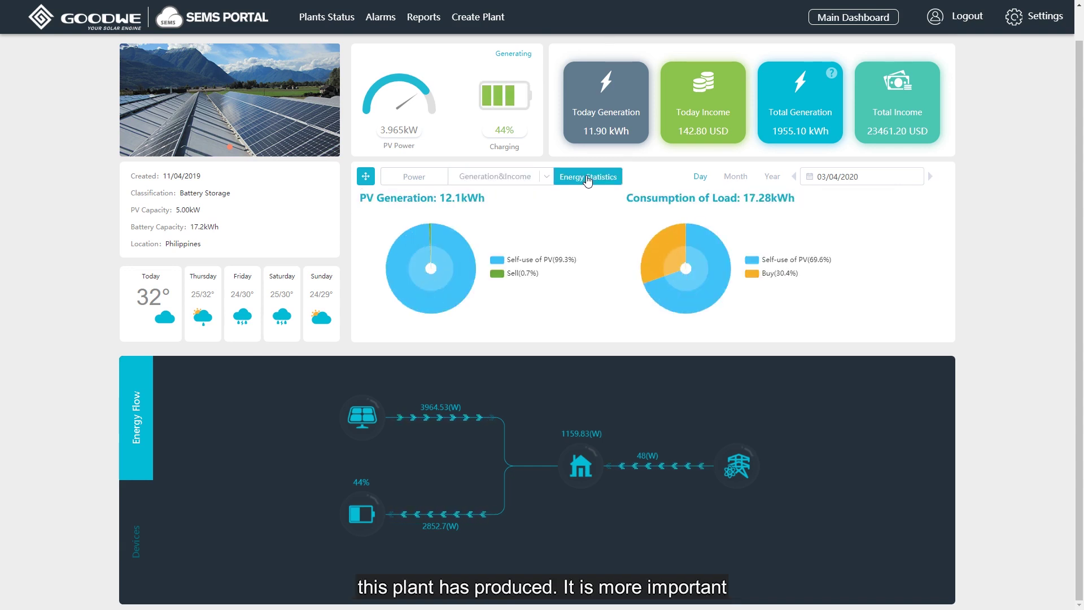
pyautogui.moveTo(411, 253)
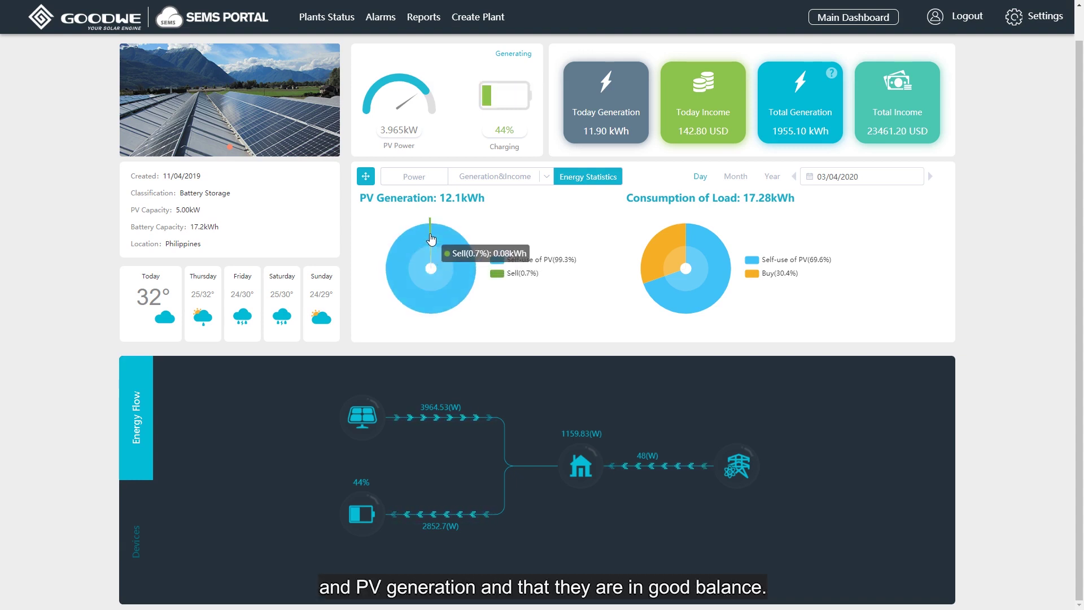
pyautogui.moveTo(681, 261)
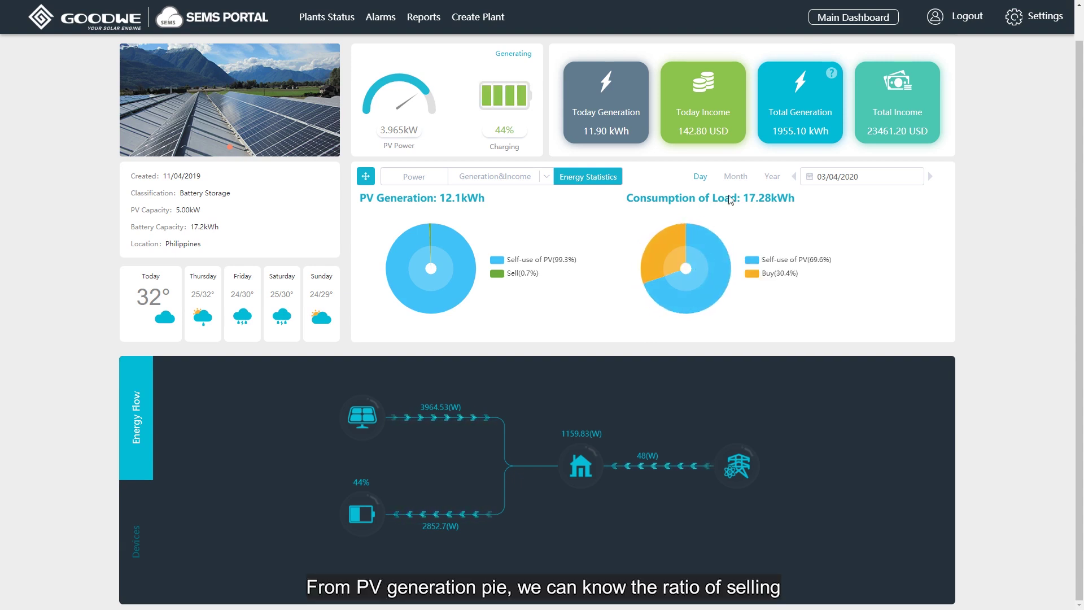
pyautogui.click(736, 177)
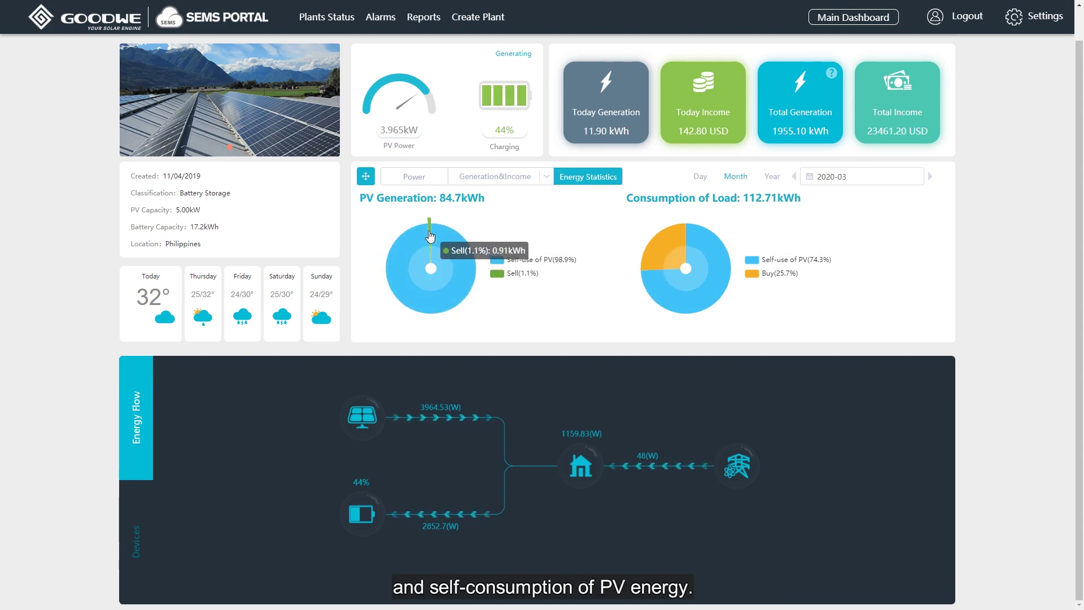
pyautogui.moveTo(655, 265)
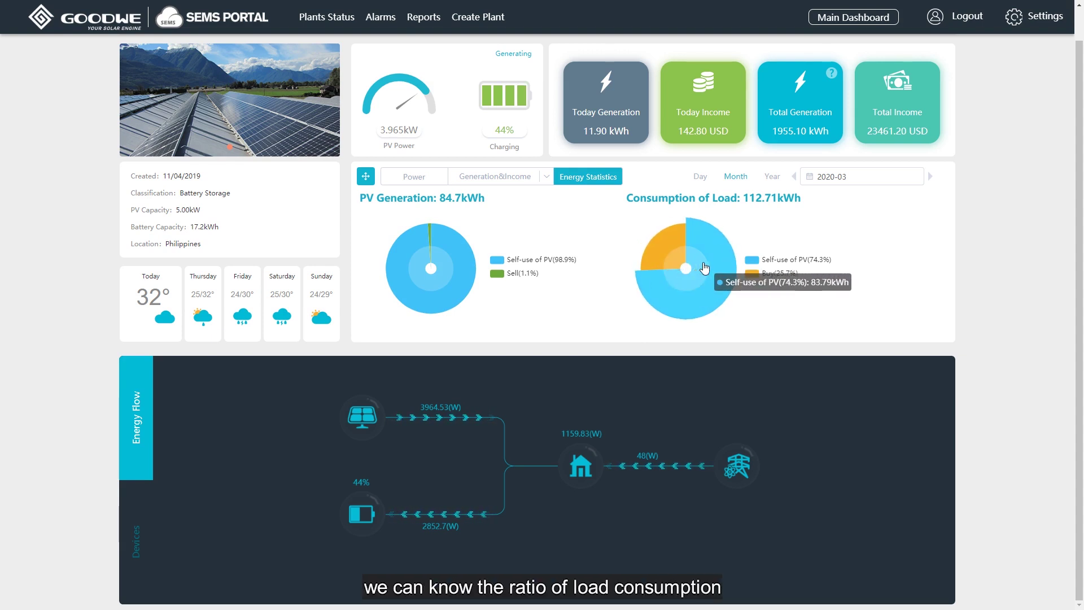
pyautogui.click(774, 178)
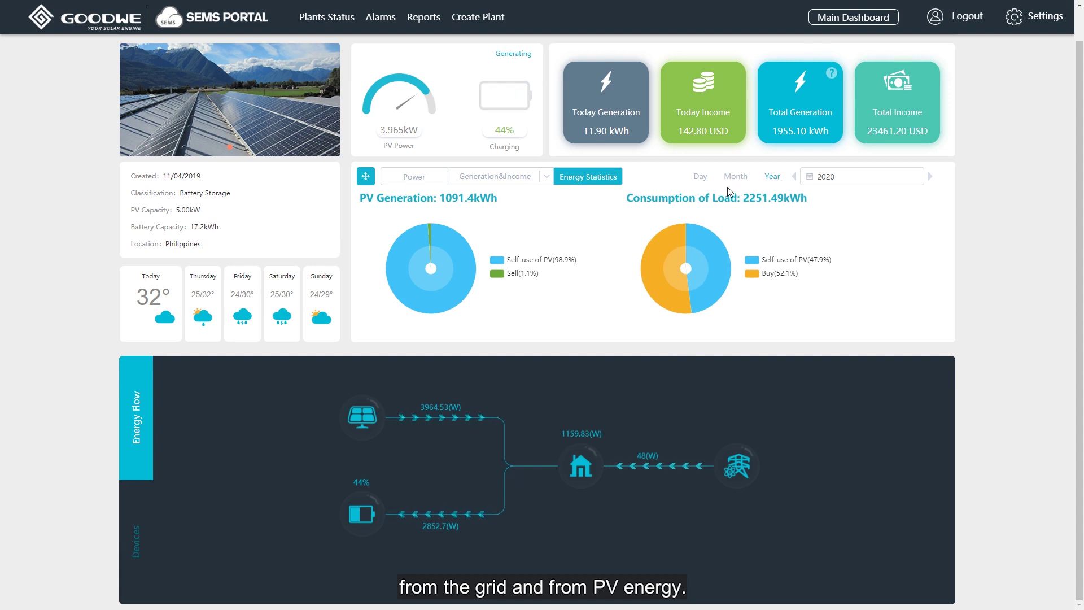
pyautogui.moveTo(442, 274)
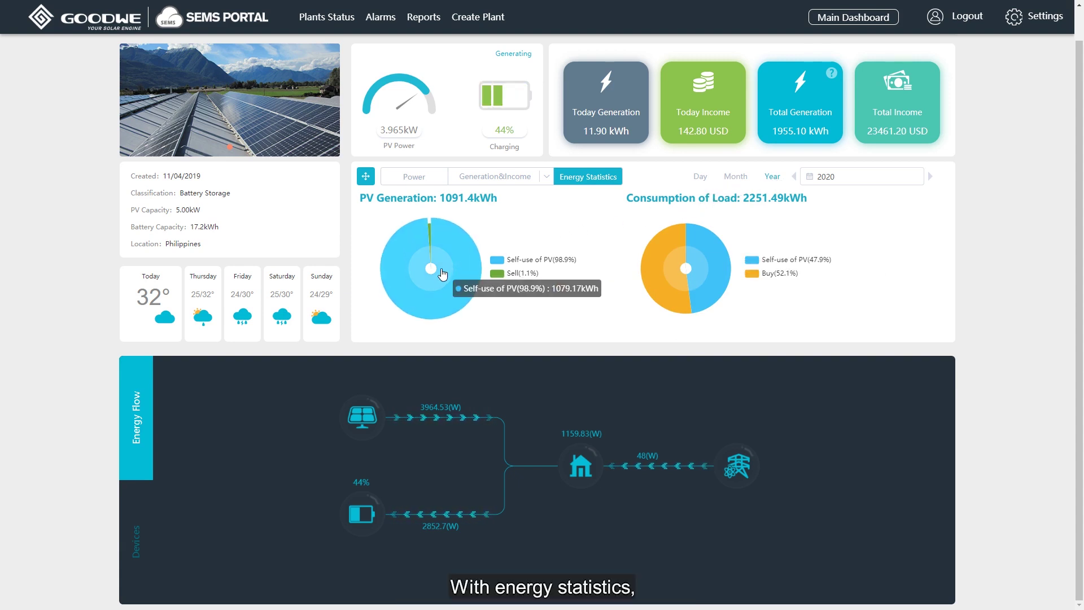
pyautogui.moveTo(431, 242)
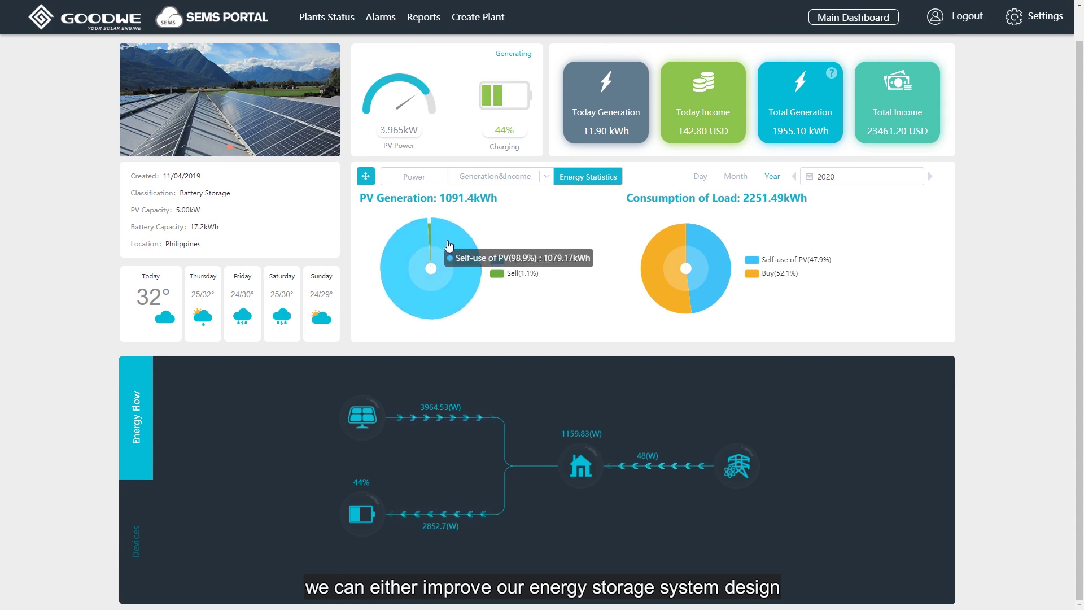
pyautogui.moveTo(692, 262)
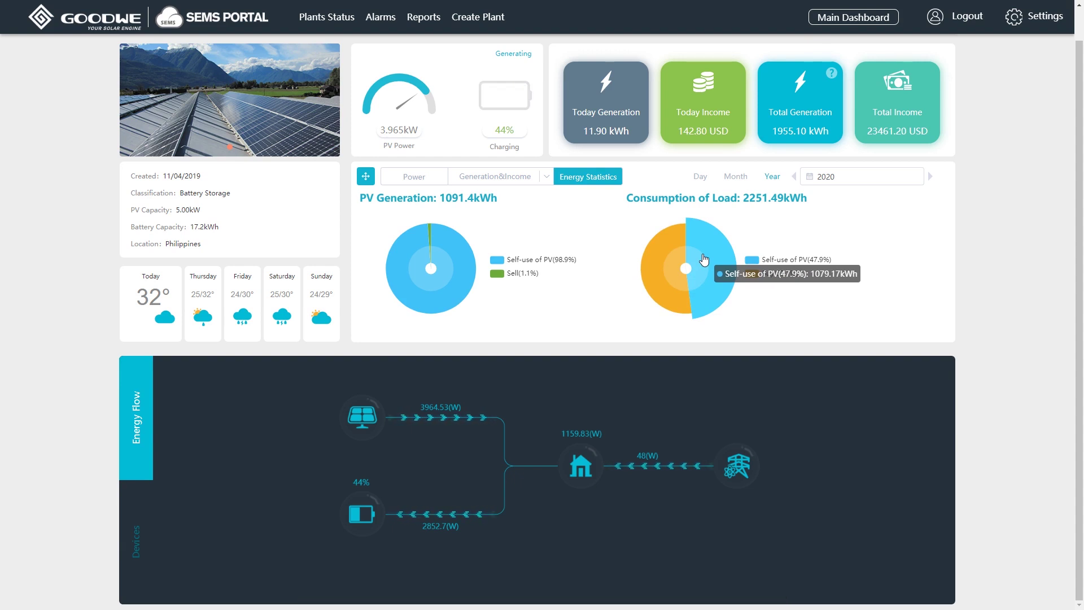
# Open Reports, the Monthly generation report, then the Monthly statistics page.
pyautogui.click(421, 23)
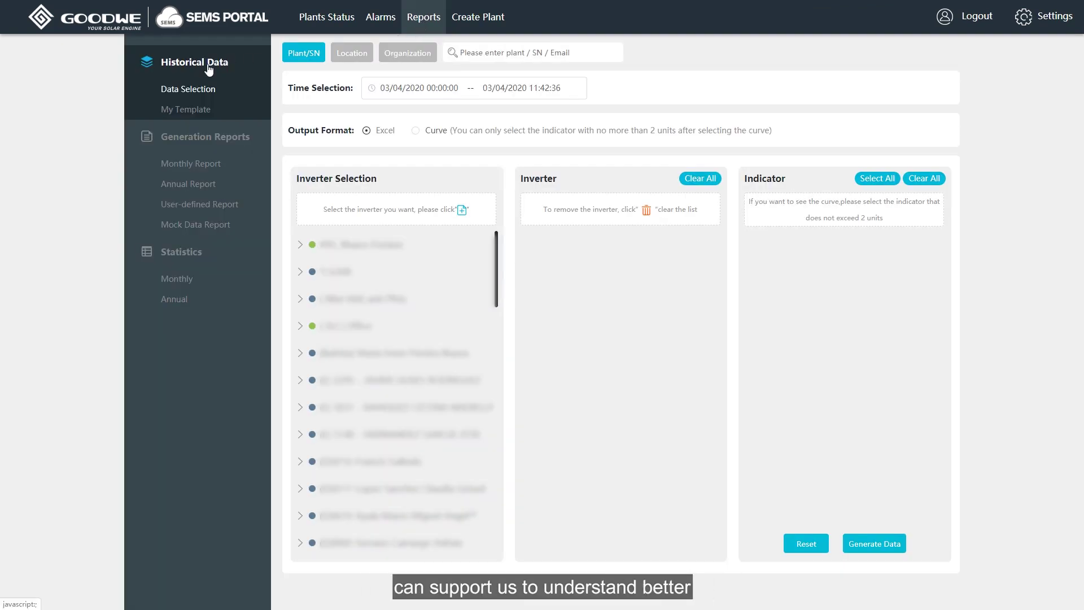
pyautogui.click(211, 146)
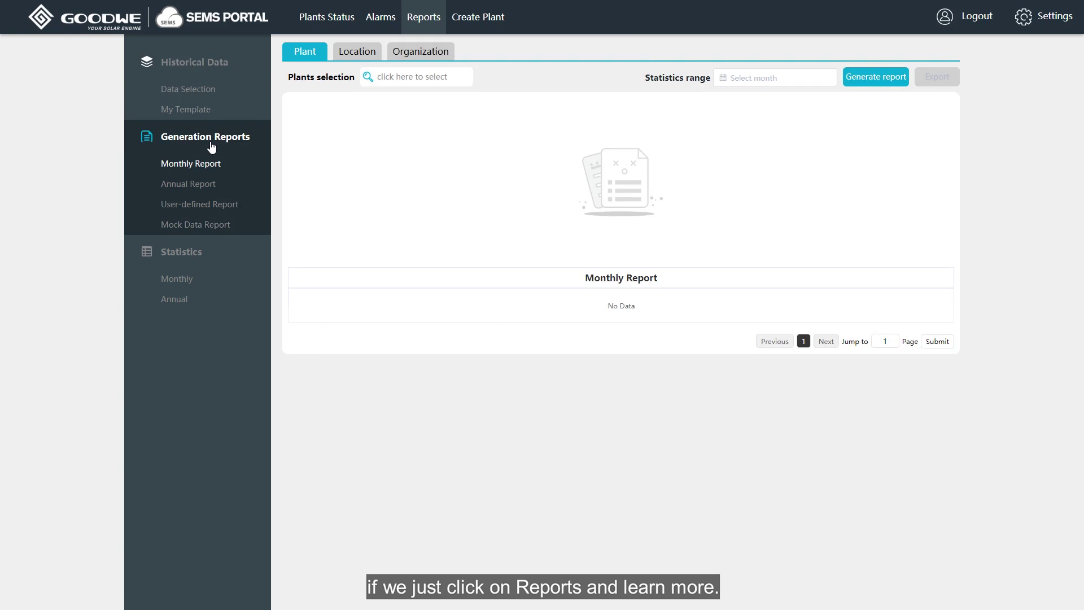
pyautogui.click(203, 259)
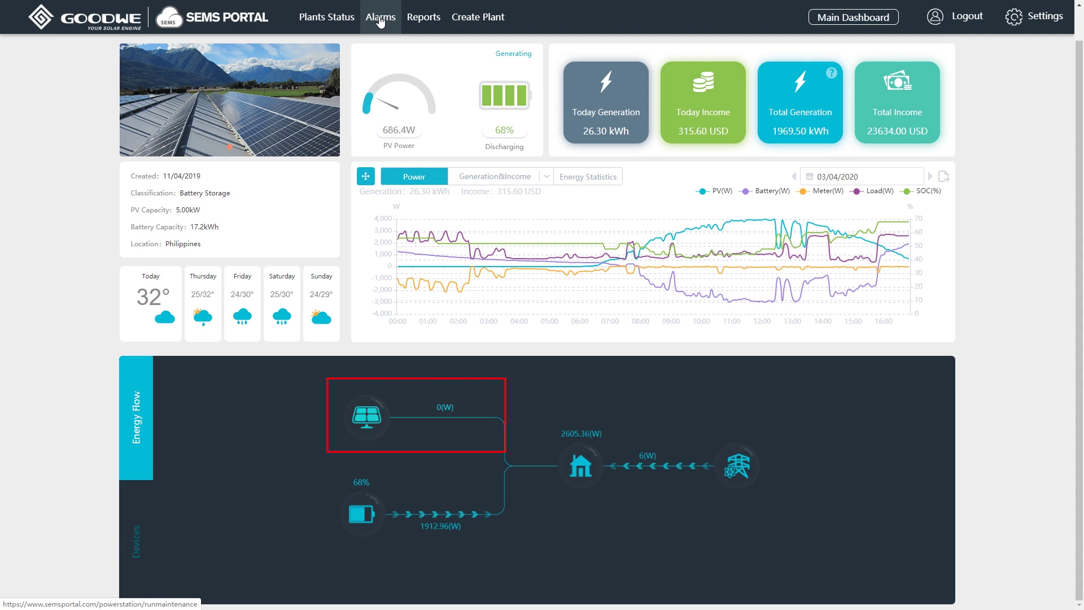
# Open the Alarms page listing Vac Failure, Utility Loss and other plant alarms.
pyautogui.click(380, 18)
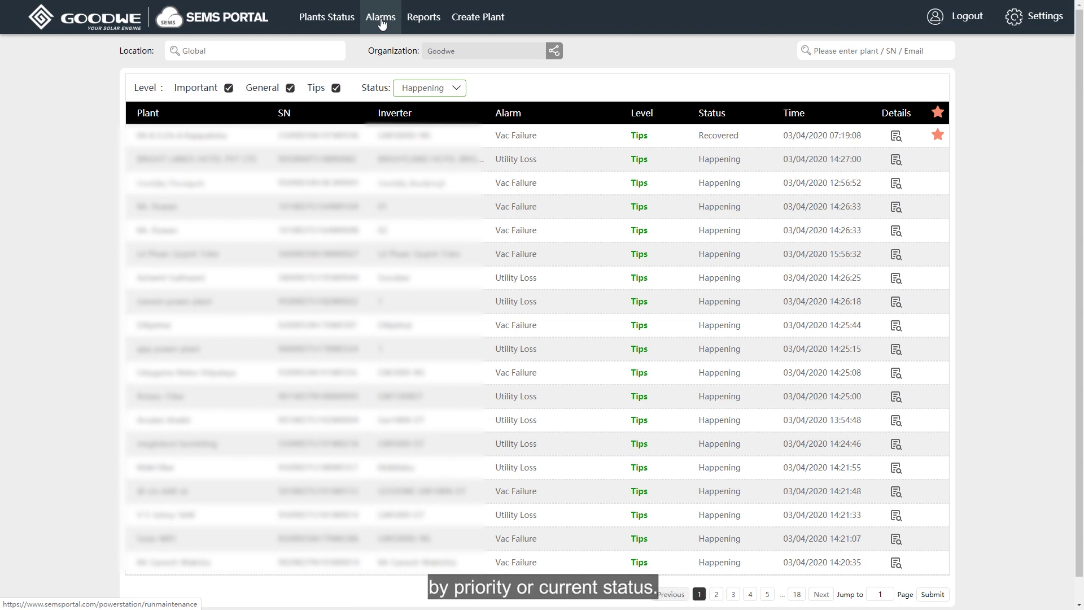
# Hide Tips alarms, expand the Battery License Fault's details, and mark it as focused.
pyautogui.click(337, 89)
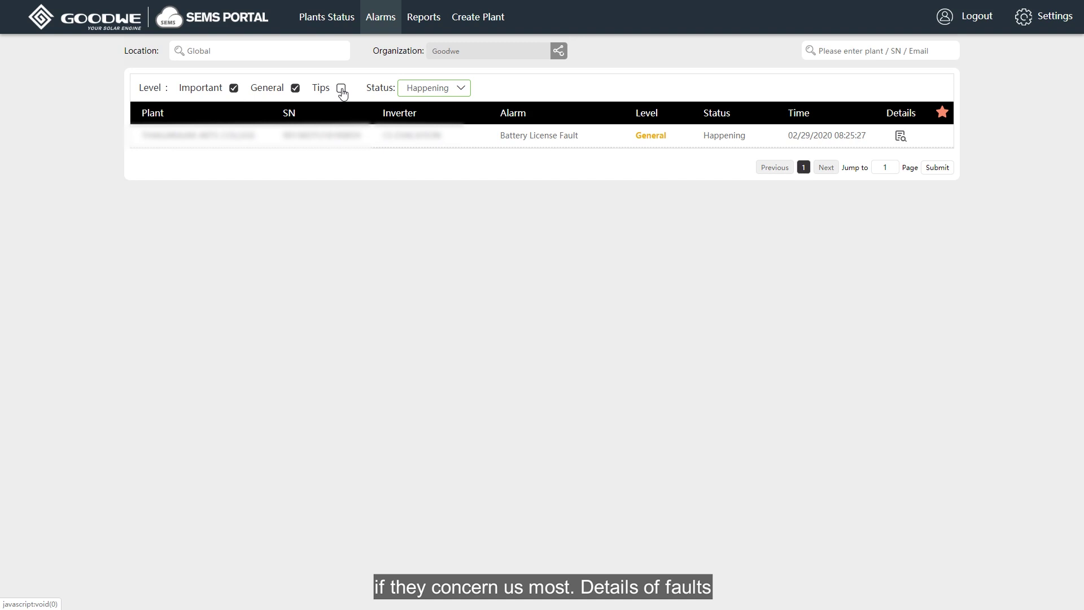
pyautogui.click(901, 137)
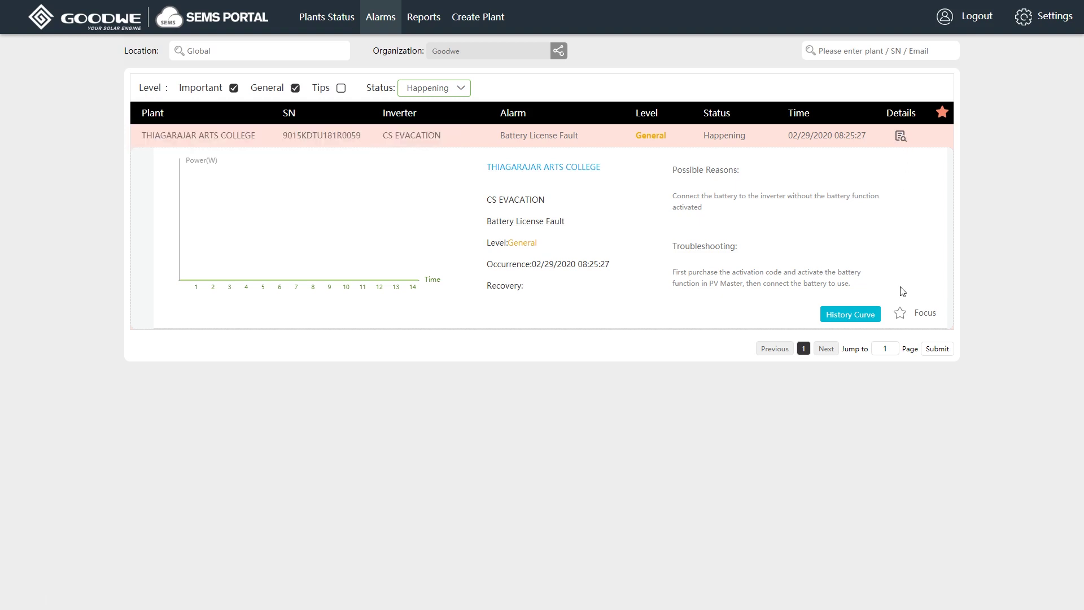
pyautogui.click(900, 314)
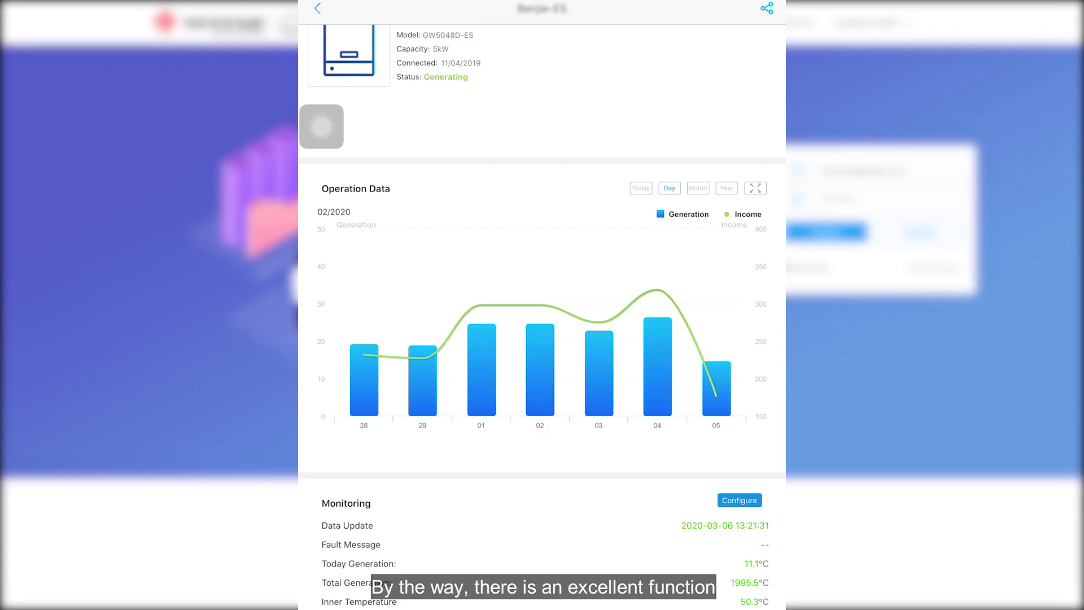
# Scroll the mobile app's plant page from Operation Data through the Monitoring readings.
pyautogui.scroll(-3, 542, 316)
pyautogui.scroll(-3, 543, 316)
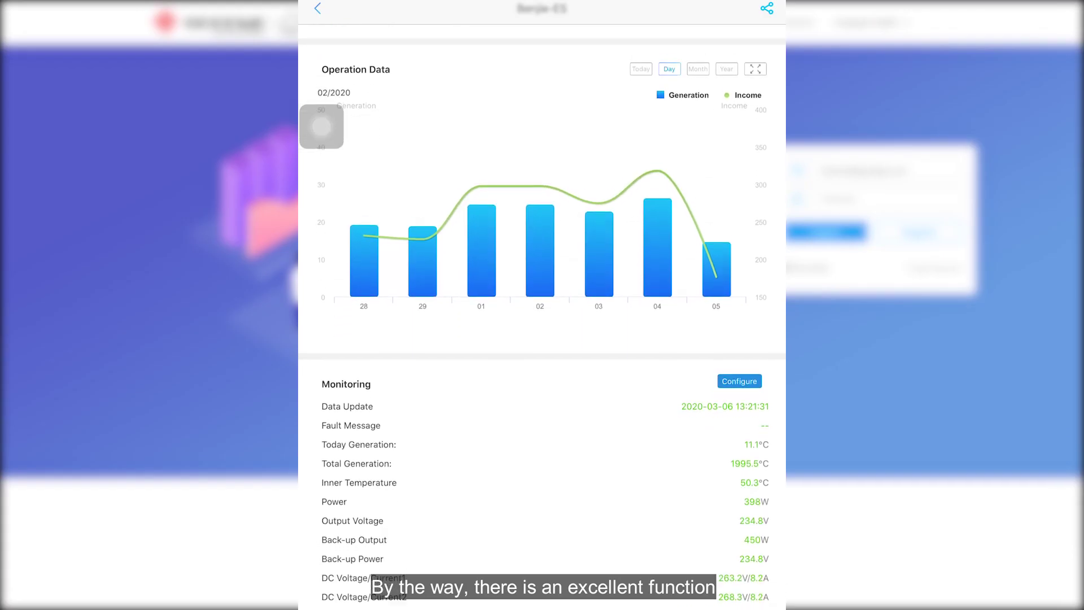